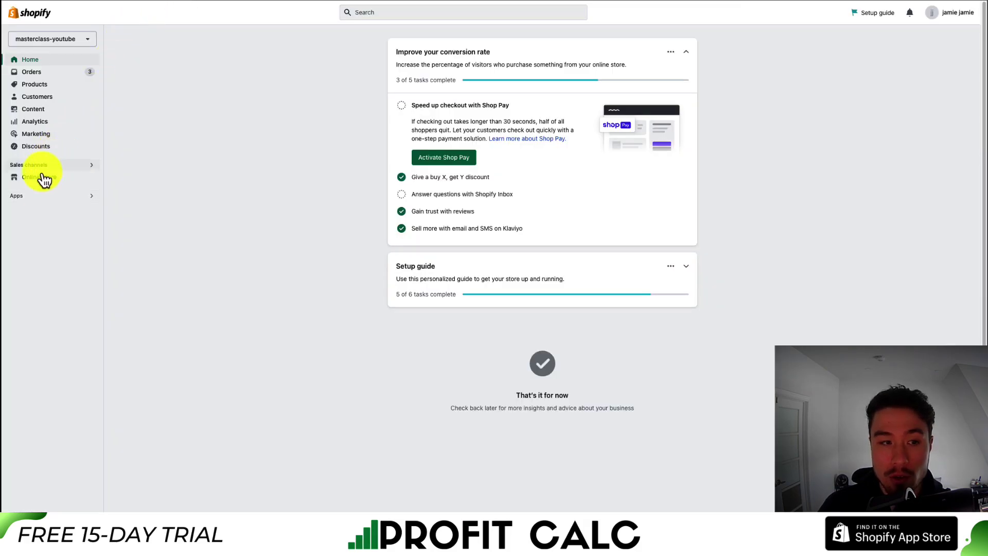
# Launch Klaviyo: Email Marketing & SMS from the Shopify admin's installed apps list.
pyautogui.click(47, 195)
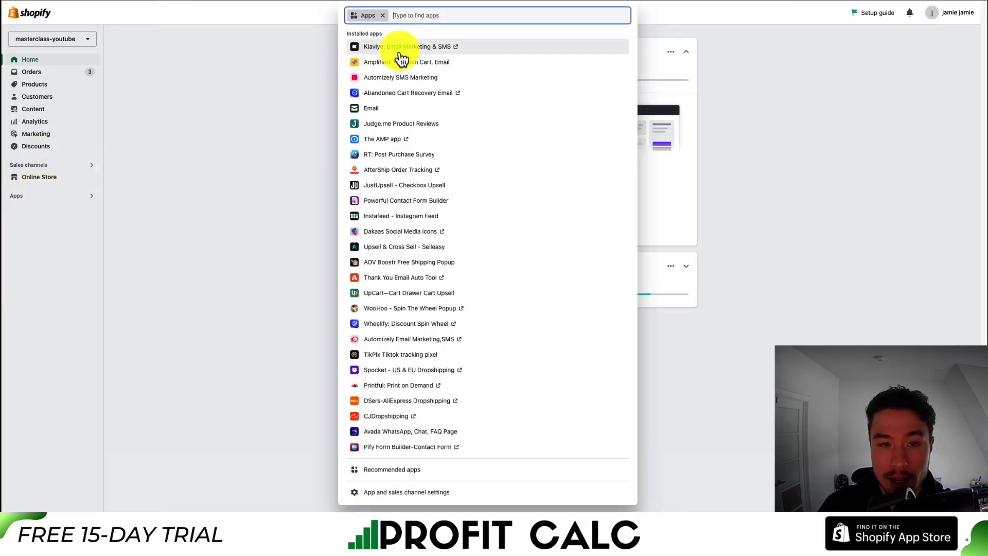
pyautogui.click(401, 51)
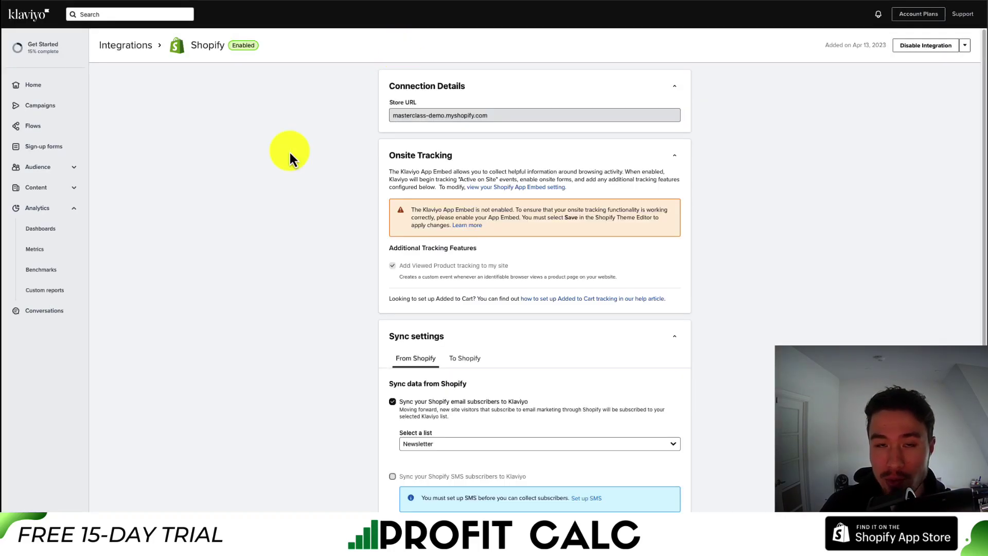
# Switch to Klaviyo's Campaigns page from the left sidebar.
pyautogui.click(67, 108)
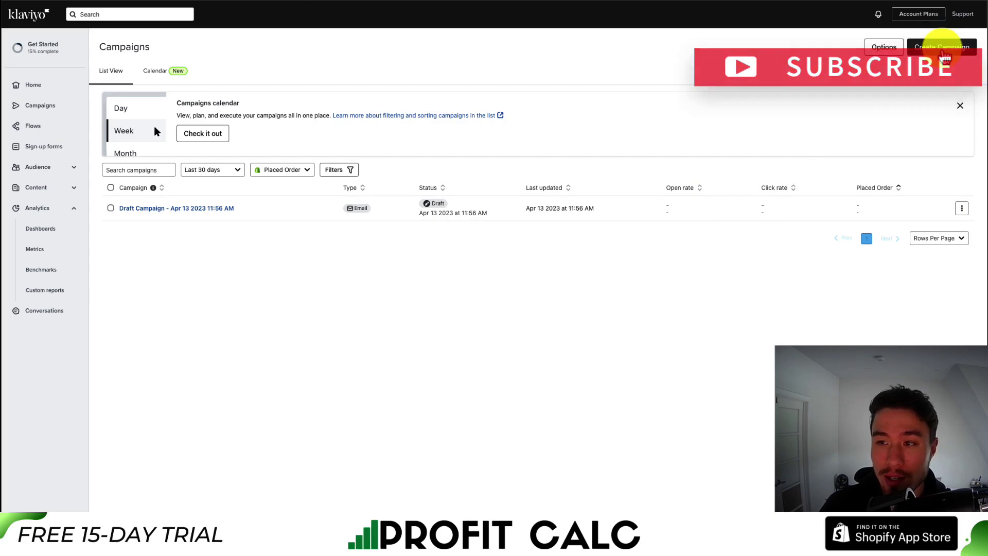
# Create an email campaign named 'Youtube #1' dated Apr 20, 2023 and save it as a draft.
pyautogui.click(943, 51)
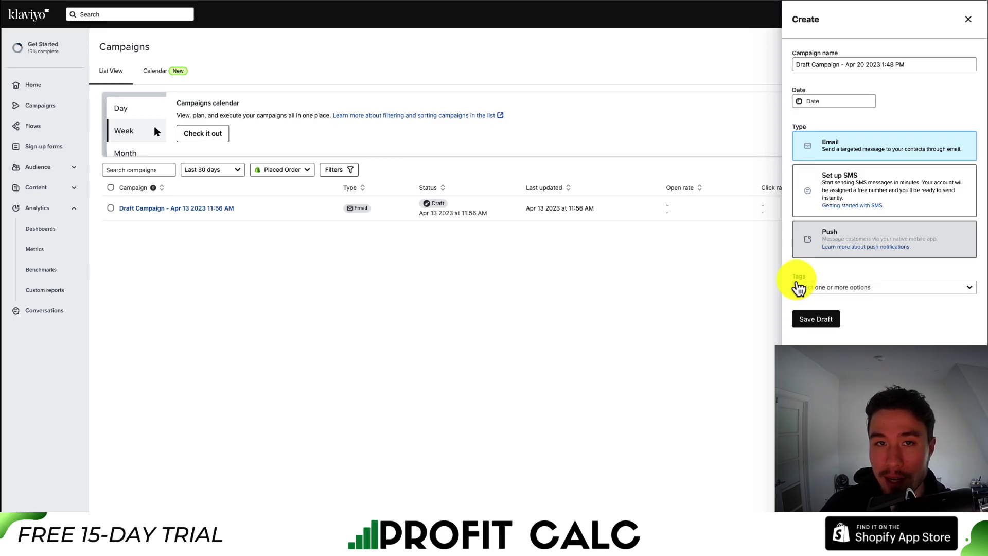
pyautogui.tripleClick(855, 64)
pyautogui.write('Youtube #1')
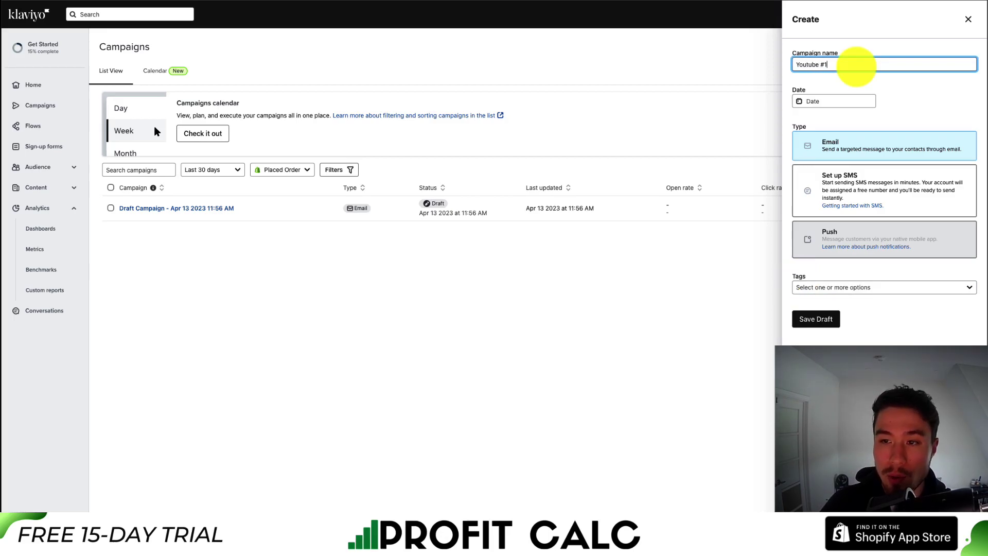
pyautogui.click(834, 101)
pyautogui.click(877, 193)
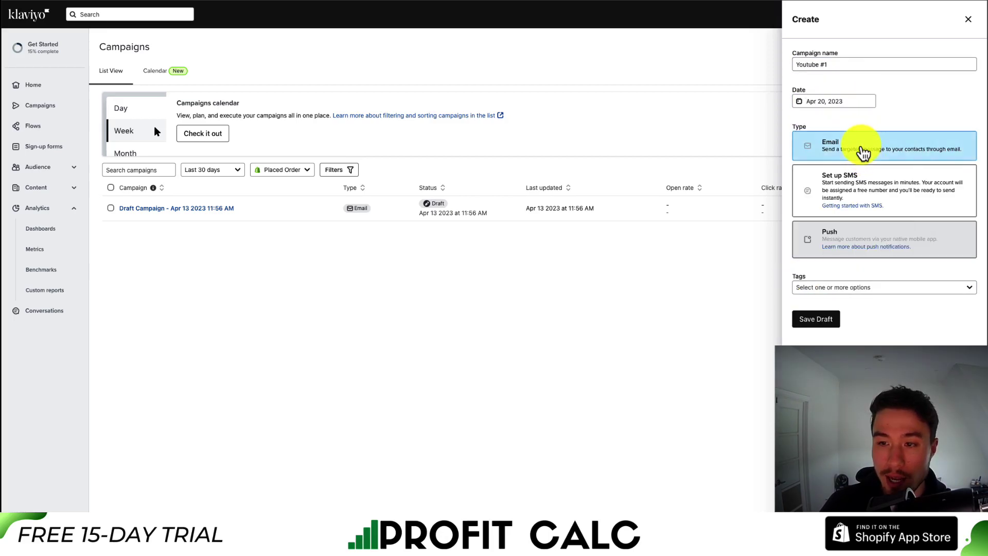
pyautogui.click(816, 320)
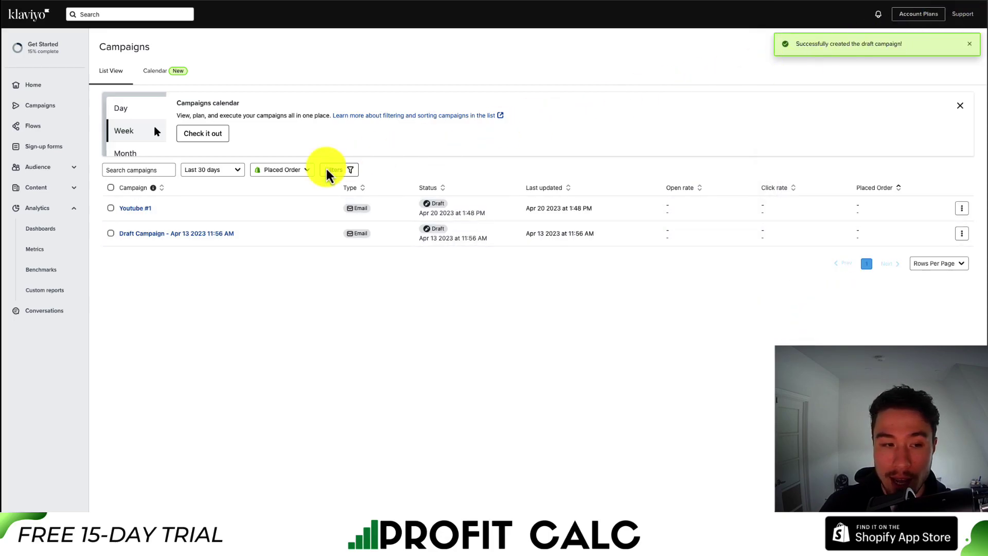
# Open the Youtube #1 campaign in the campaign editor.
pyautogui.moveTo(143, 212)
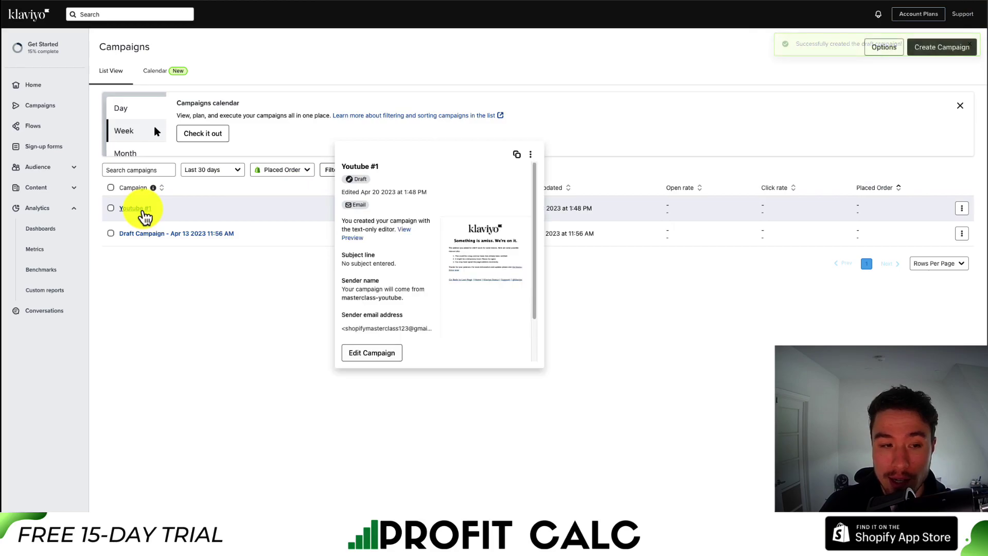
pyautogui.click(230, 216)
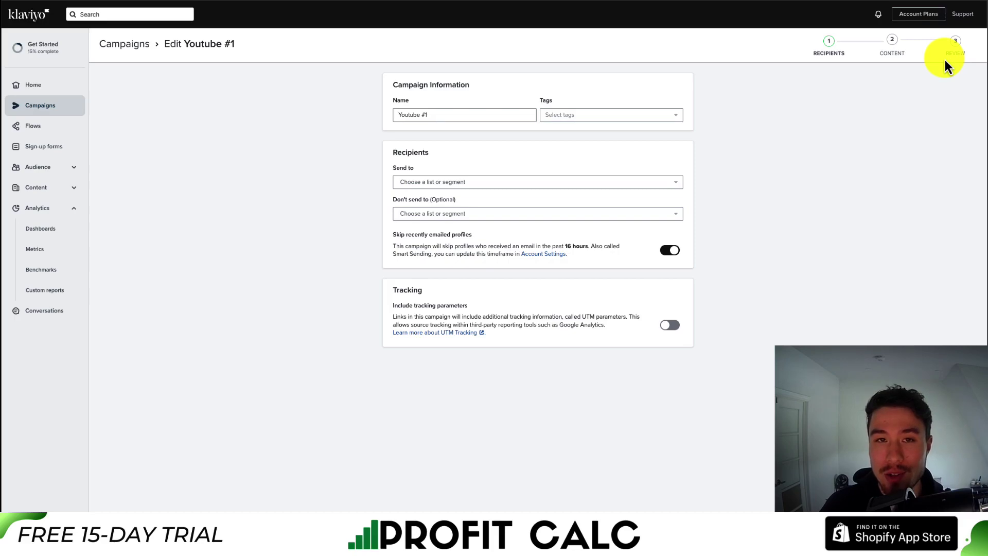
pyautogui.moveTo(403, 83); pyautogui.dragTo(469, 86)
pyautogui.moveTo(400, 114); pyautogui.dragTo(453, 117)
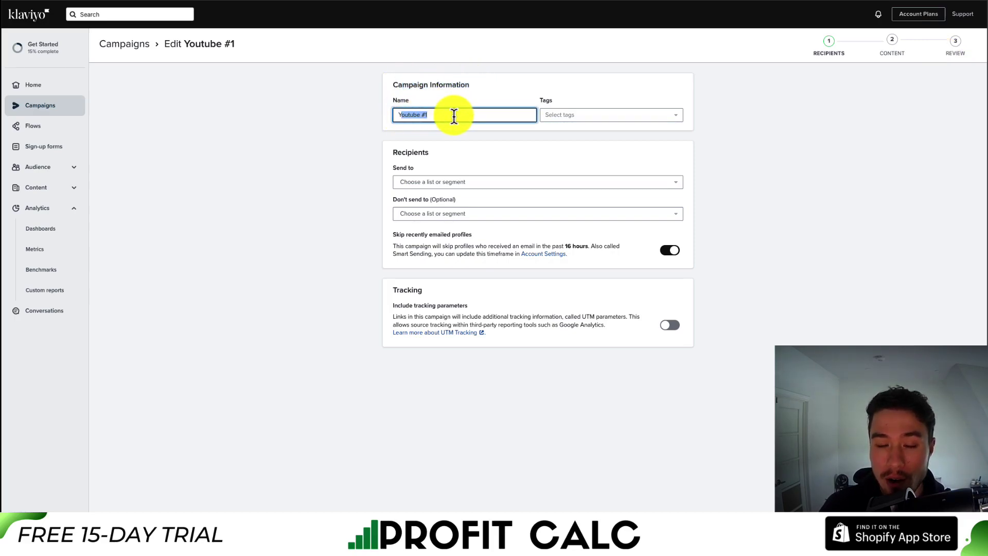
pyautogui.click(331, 203)
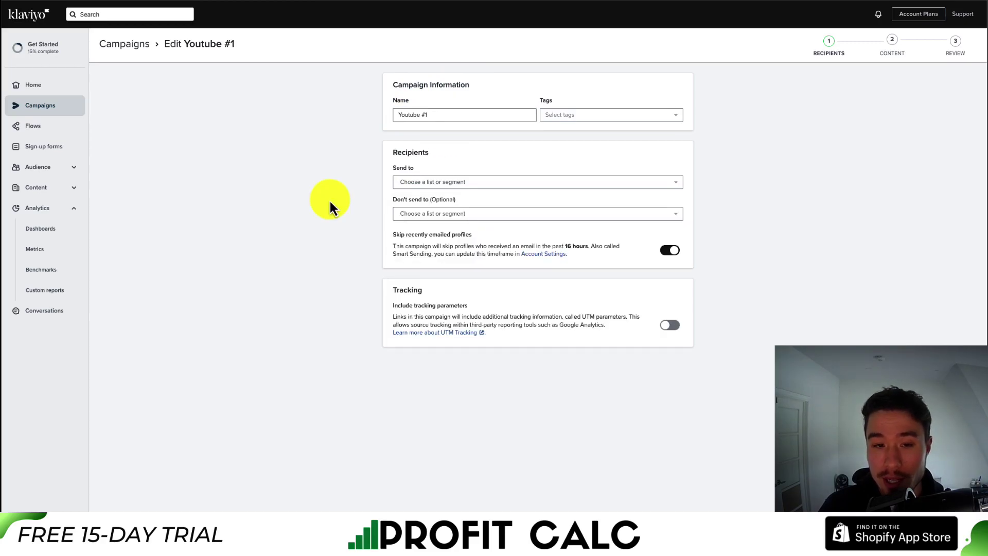
# Set recipients to the Newsletter list, leaving Don't send to empty.
pyautogui.click(459, 186)
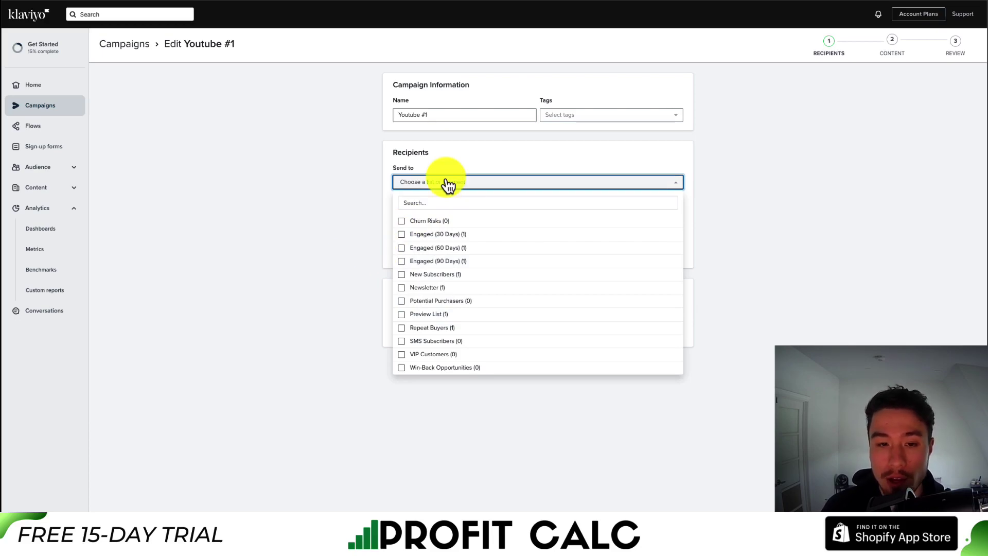
pyautogui.click(426, 287)
pyautogui.click(288, 242)
pyautogui.click(472, 220)
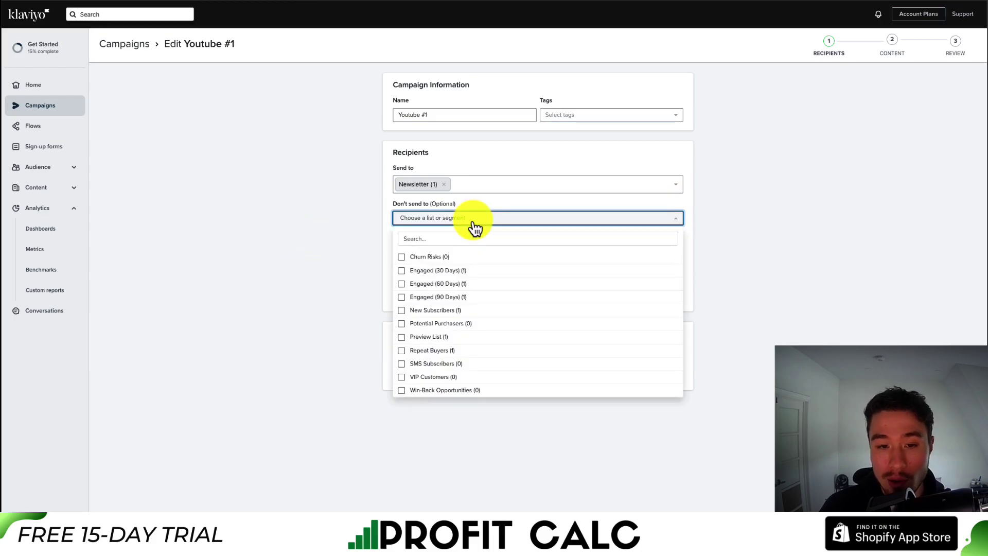
pyautogui.click(279, 238)
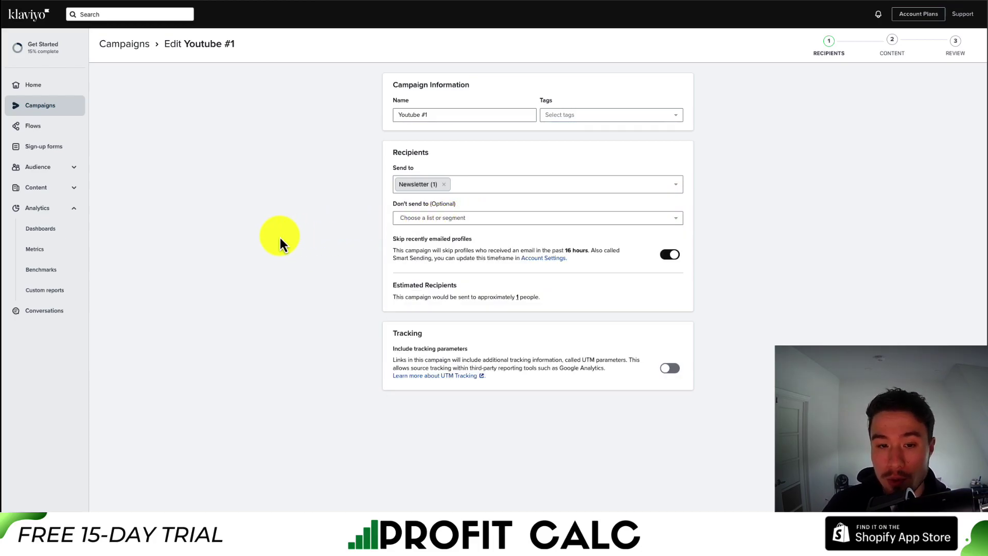
pyautogui.click(422, 219)
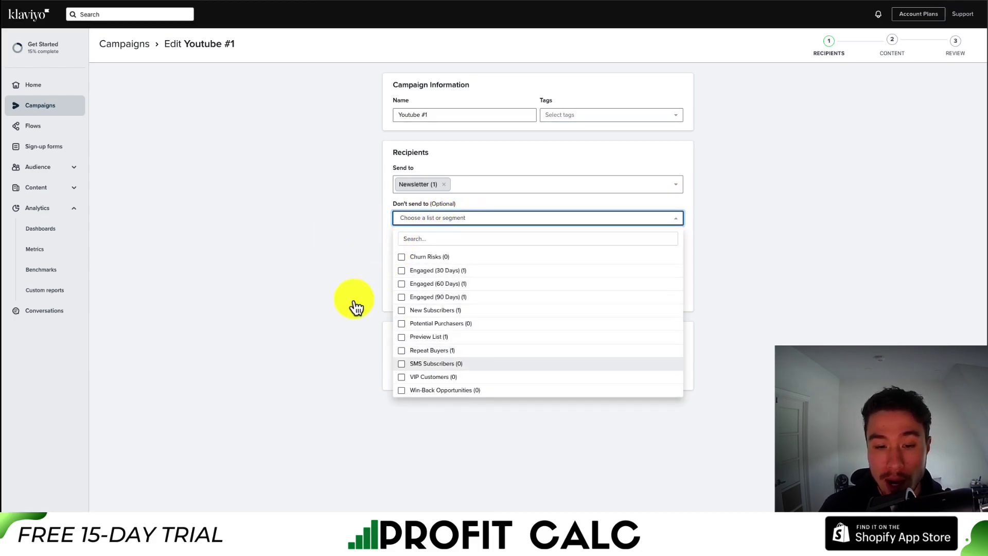
pyautogui.click(314, 354)
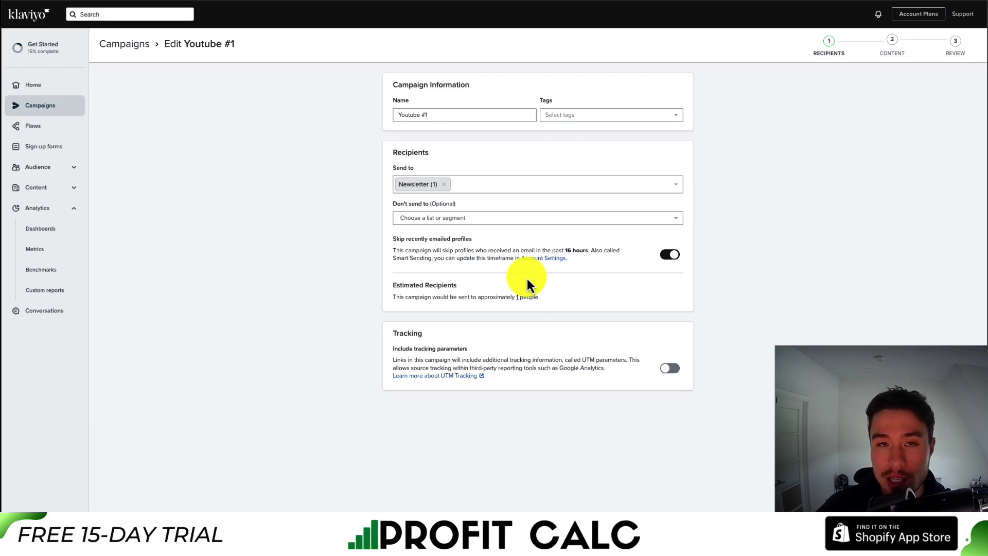
# Turn off Skip recently emailed profiles, turn on Include tracking parameters, and continue to Ready to Send.
pyautogui.click(669, 254)
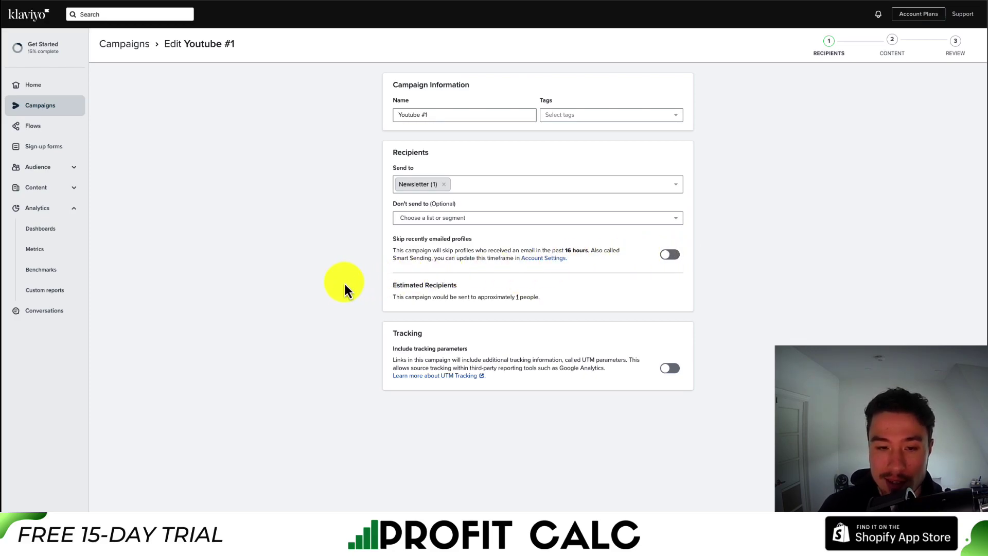
pyautogui.moveTo(397, 287); pyautogui.dragTo(514, 298)
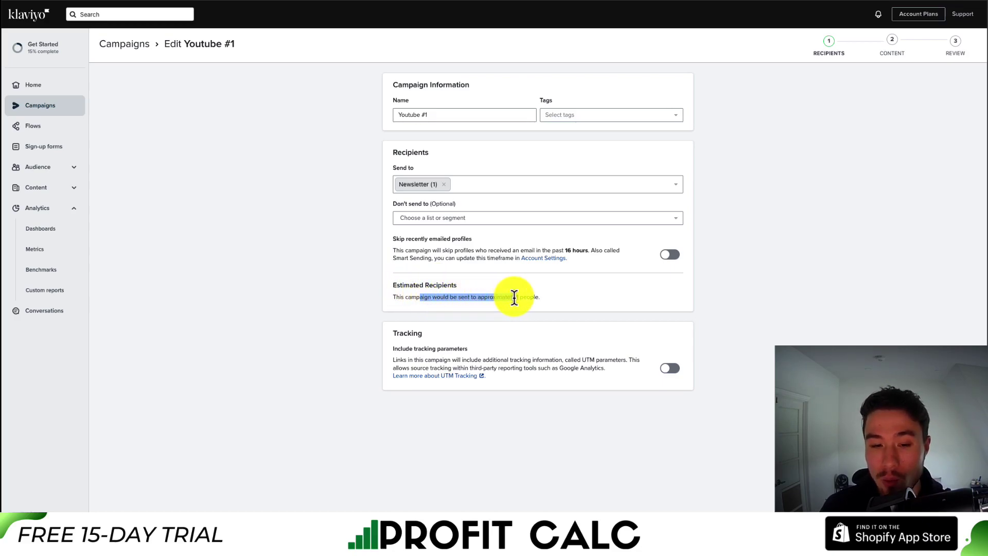
pyautogui.click(677, 370)
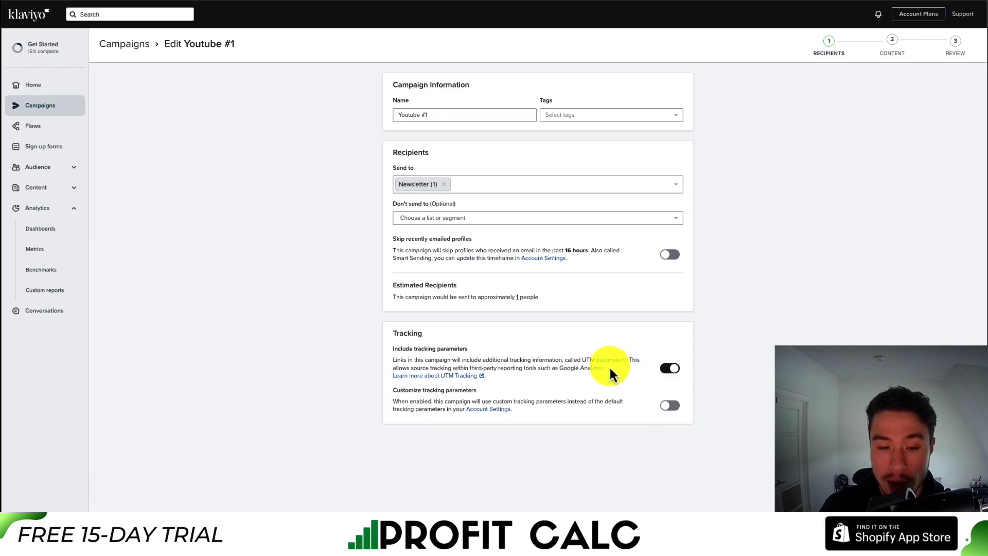
pyautogui.moveTo(452, 359); pyautogui.dragTo(600, 359)
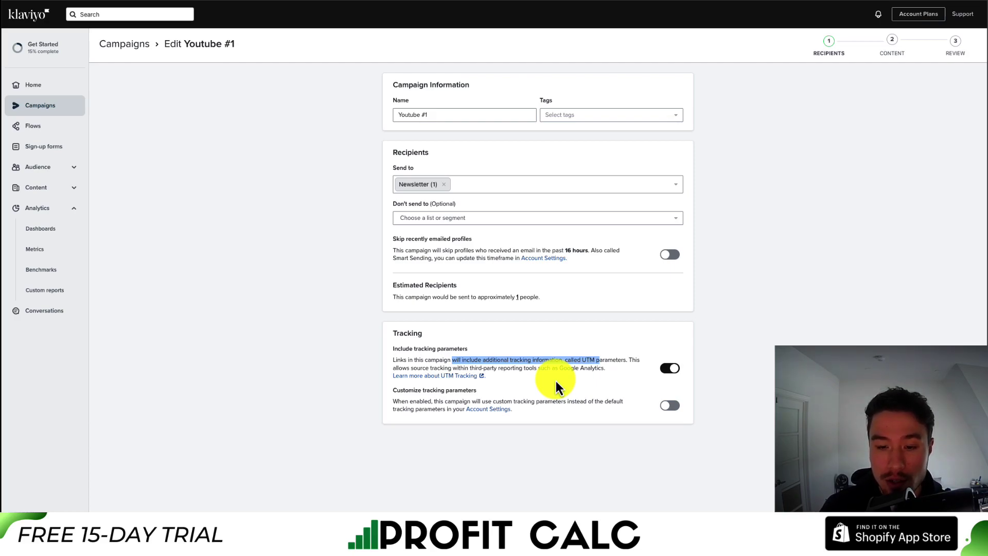
pyautogui.click(690, 343)
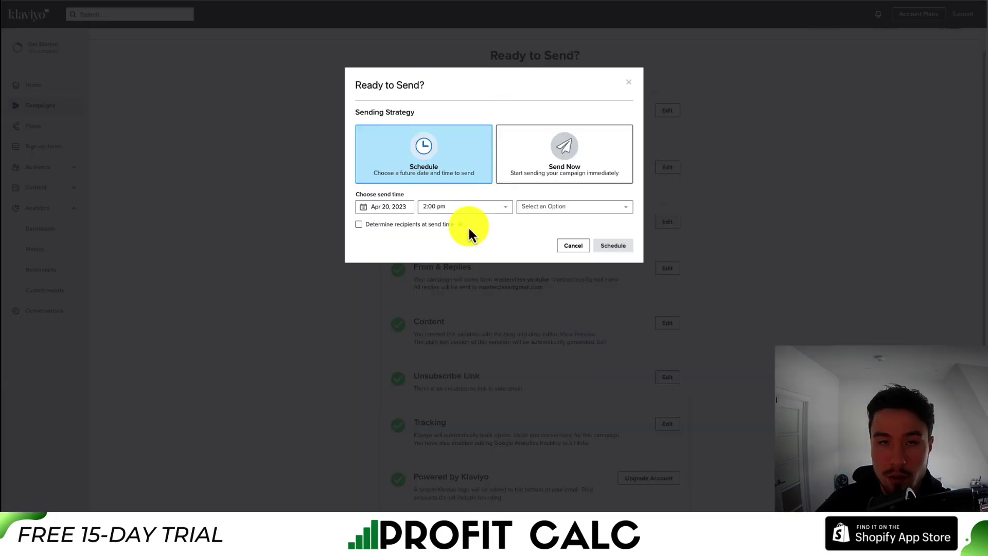
# Schedule the send for Apr 22, 2023 in recipients' local timezone, returning to Schedule after trying Send Now.
pyautogui.click(409, 211)
pyautogui.click(472, 311)
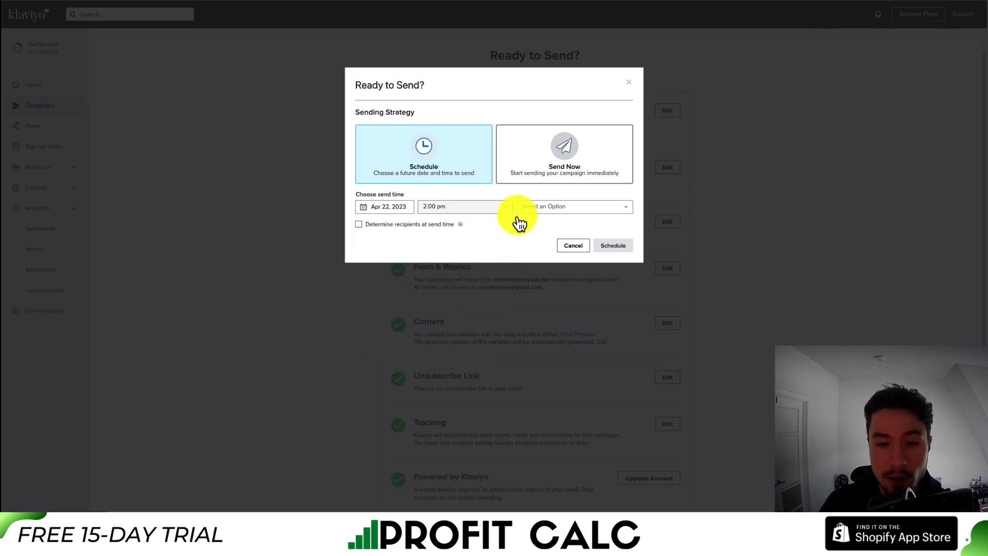
pyautogui.click(525, 208)
pyautogui.click(535, 260)
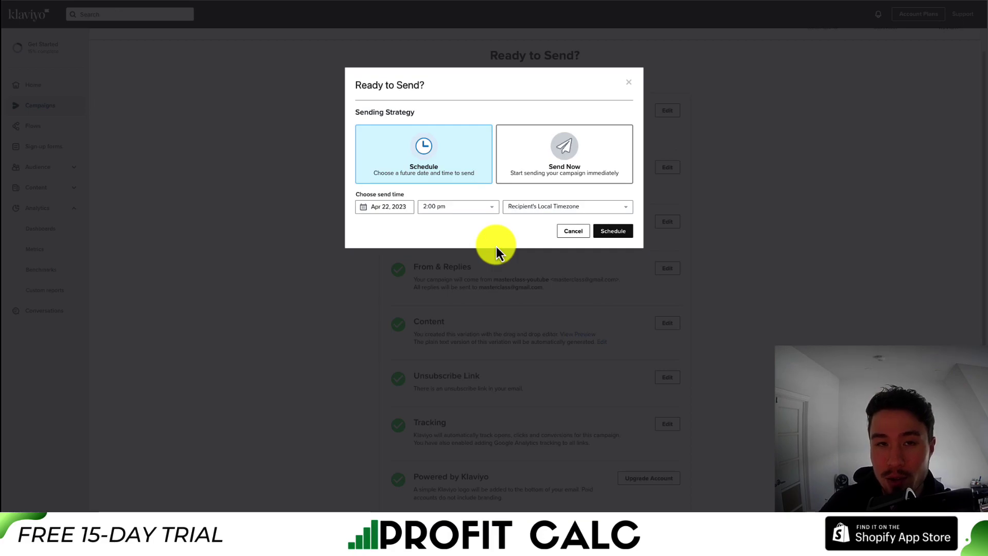
pyautogui.click(552, 177)
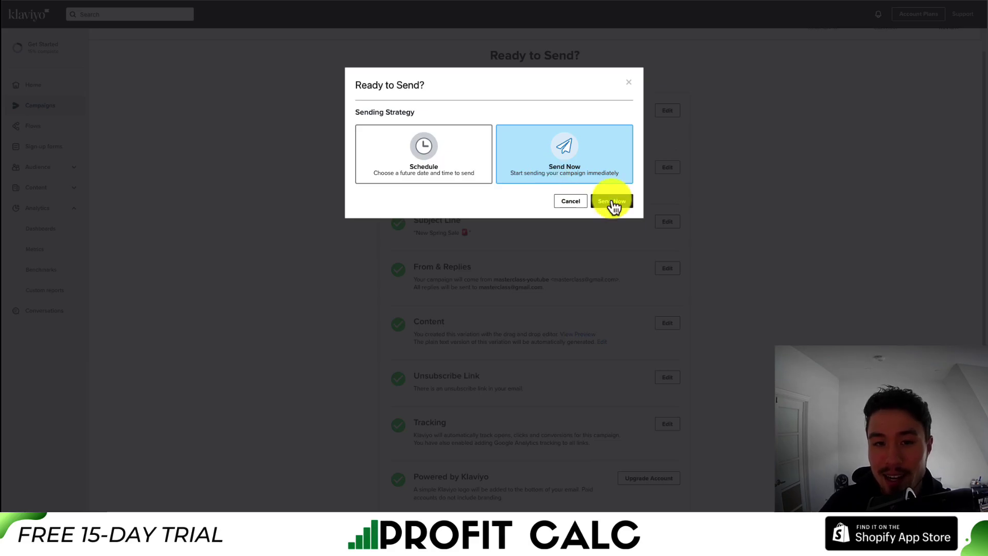
pyautogui.click(440, 149)
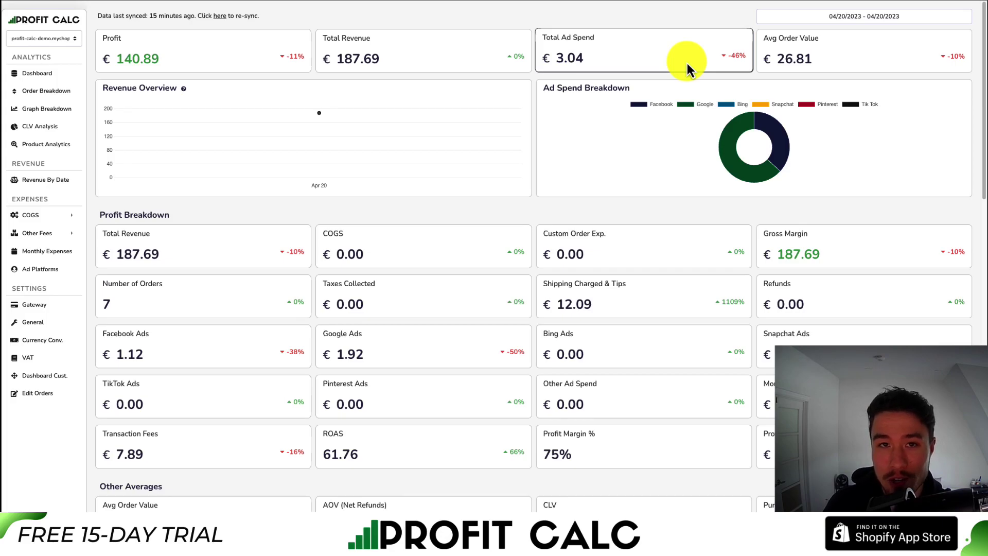
# Apply the 04/14/2023 – 04/20/2023 range on the Profit Calc dashboard and review the figures.
pyautogui.click(864, 16)
pyautogui.click(921, 62)
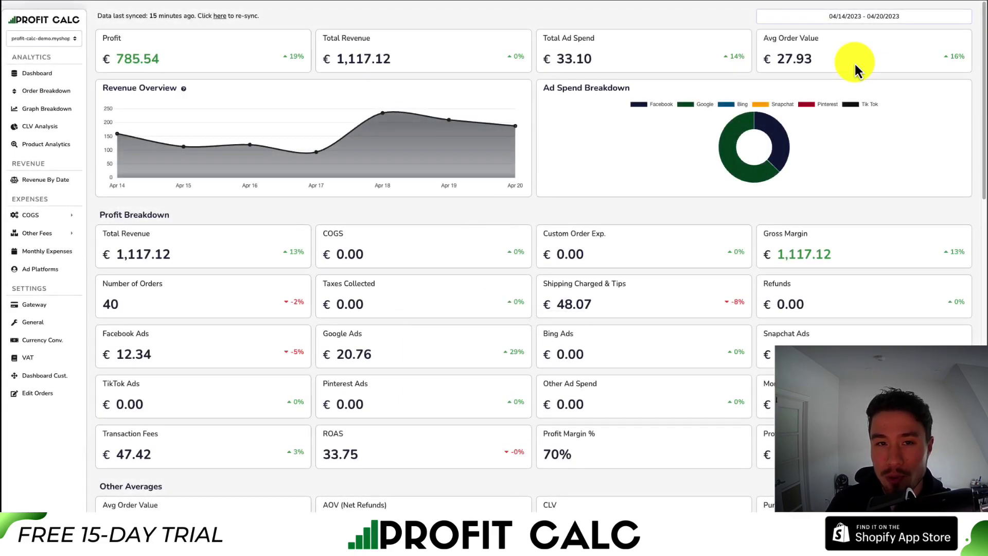
pyautogui.moveTo(978, 33); pyautogui.dragTo(983, 81)
pyautogui.scroll(3, 818, 130)
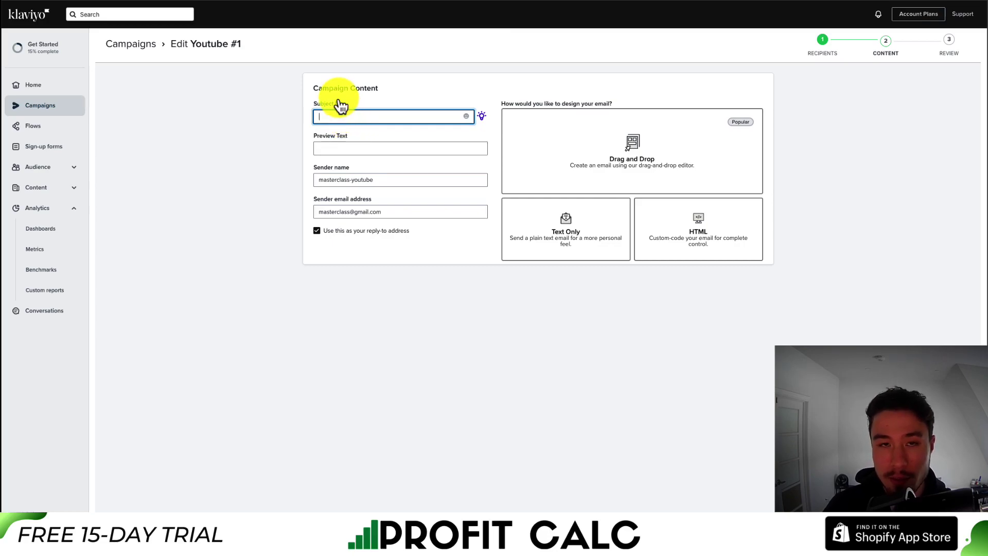
# Enter the subject line 'New Spring Sale' followed by a red emoji.
pyautogui.write('New ')
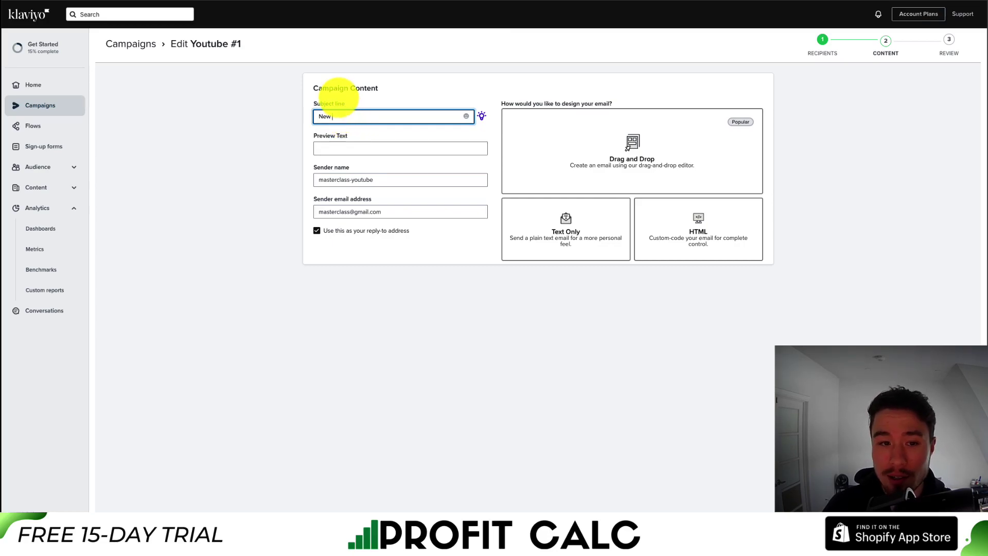
pyautogui.write('Spring Sale')
pyautogui.press('ctrl+super+space')
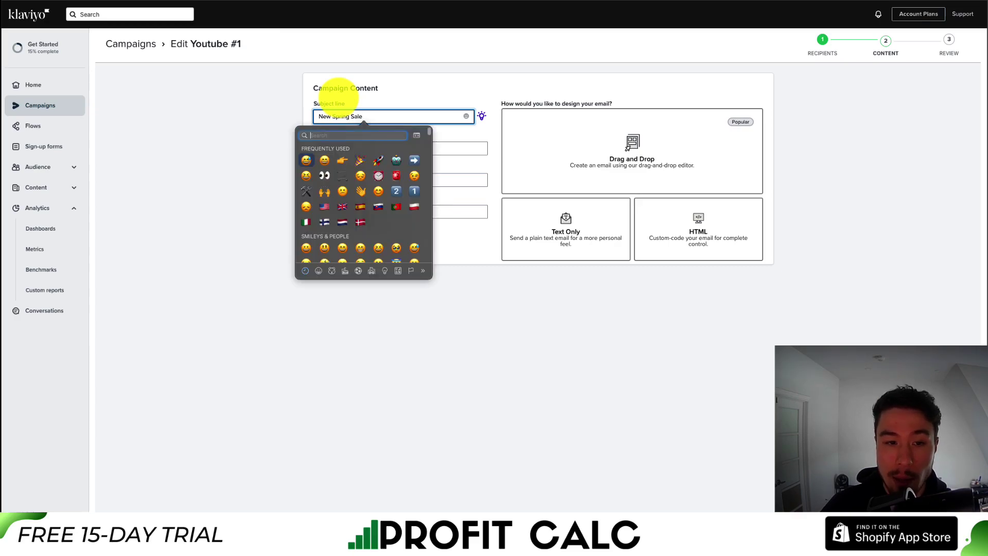
pyautogui.press('Right')
pyautogui.press('Right')
pyautogui.press('Right')
pyautogui.press('Right')
pyautogui.click(396, 176)
# Add the preview text 'Don't miss out on these sales...'.
pyautogui.click(374, 148)
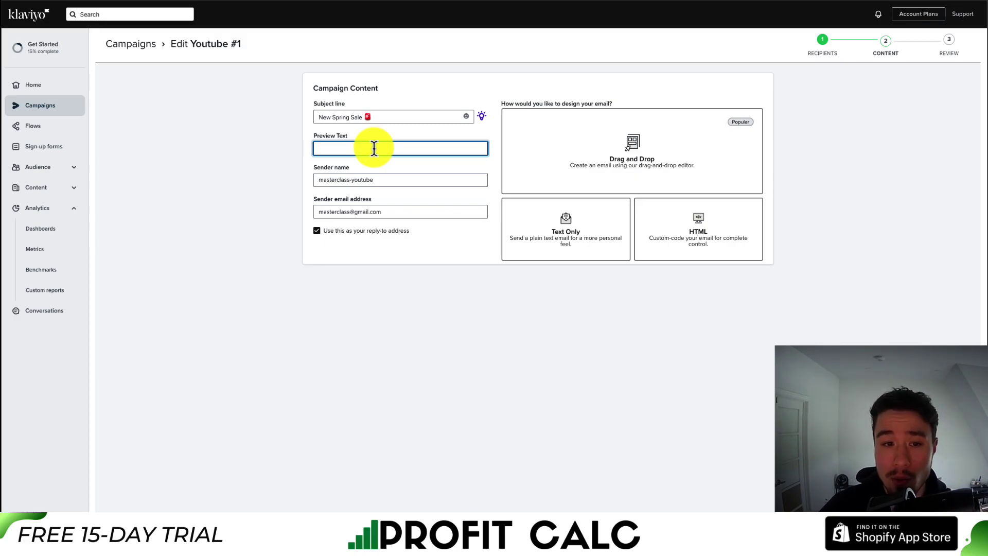
pyautogui.write("Don't miss out on these")
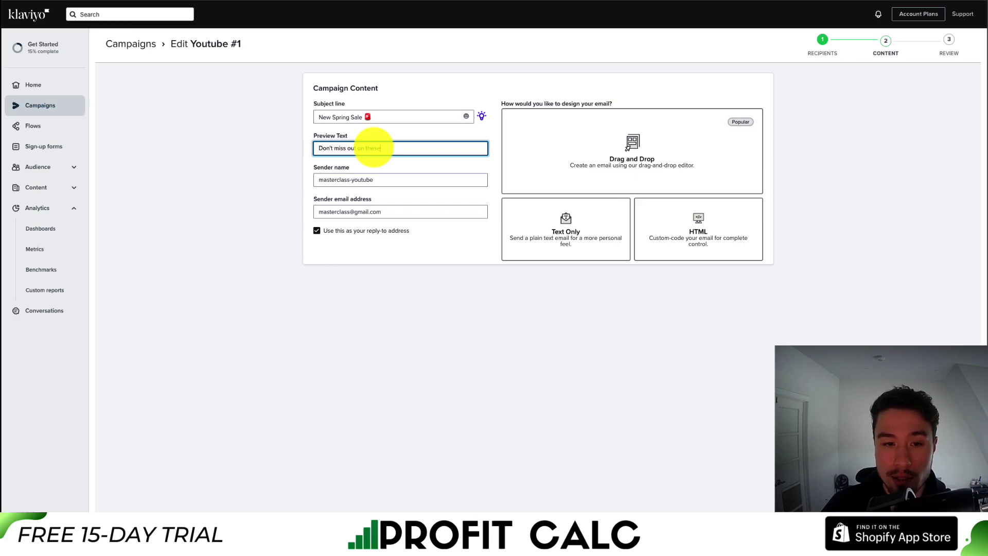
pyautogui.write(' sales...')
pyautogui.click(347, 192)
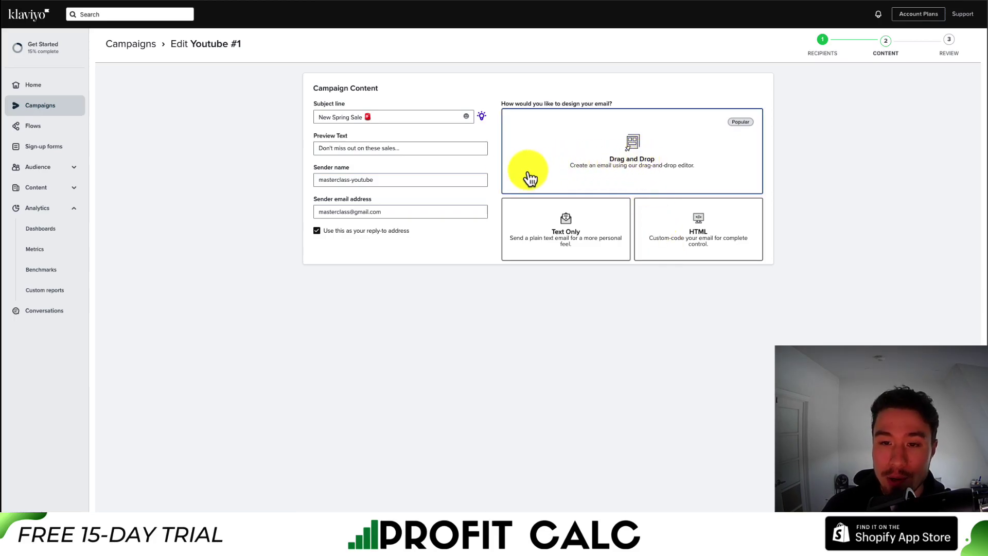
# Choose the Drag and Drop editor, browse the Themed templates, and preview Black Friday 2 - Sale.
pyautogui.click(496, 177)
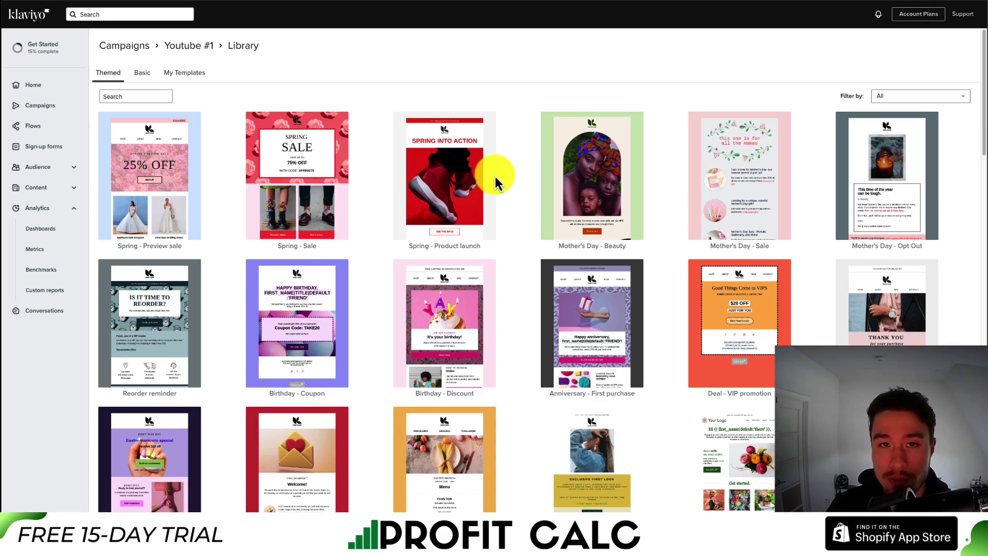
pyautogui.scroll(-20, 496, 183)
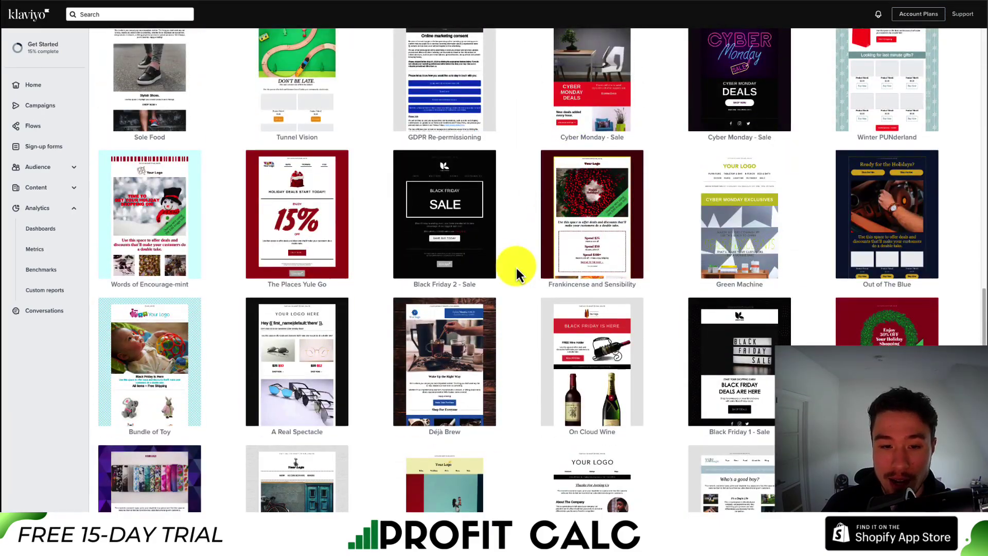
pyautogui.scroll(-3, 516, 266)
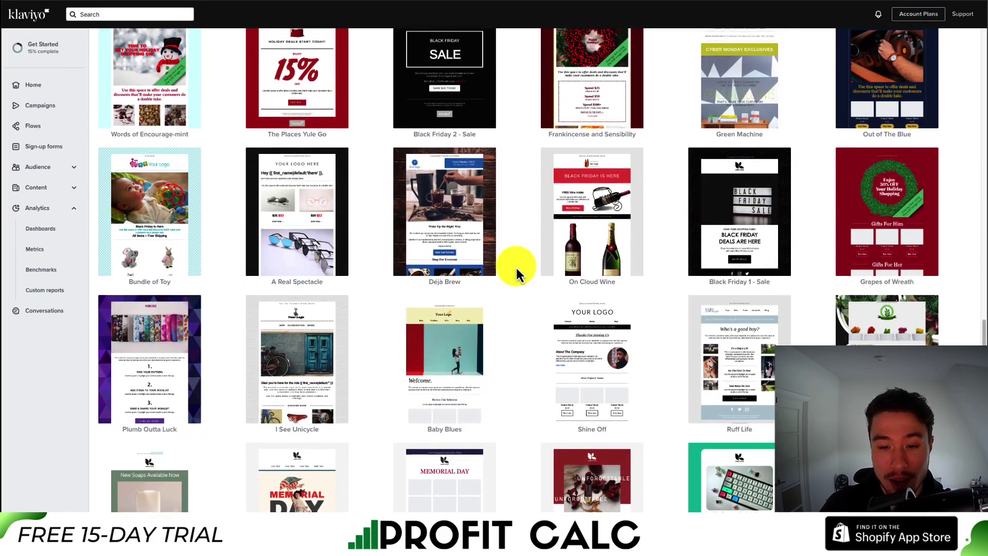
pyautogui.scroll(15, 515, 266)
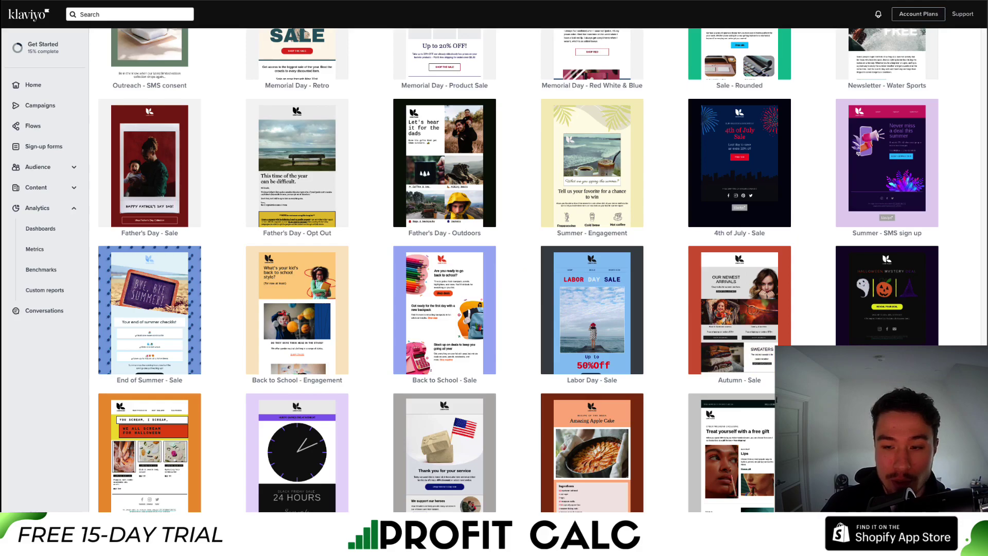
pyautogui.scroll(-10, 976, 292)
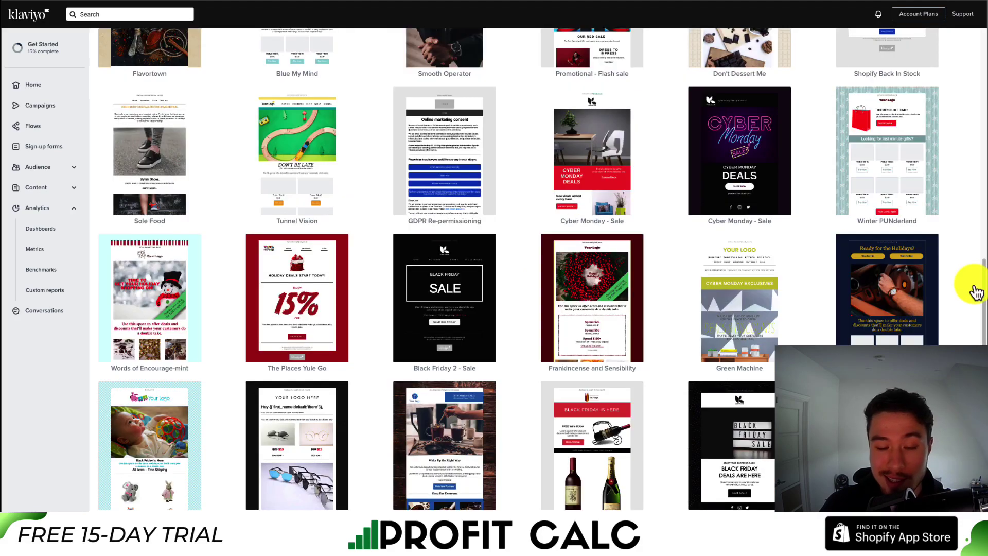
pyautogui.click(474, 269)
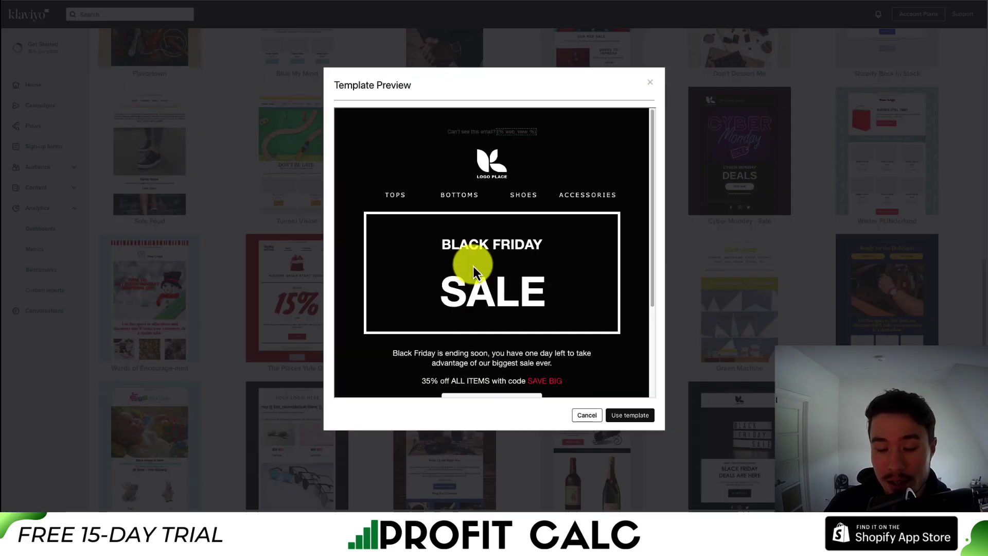
# Apply the Black Friday 2 - Sale template and check it in mobile and desktop preview.
pyautogui.click(628, 416)
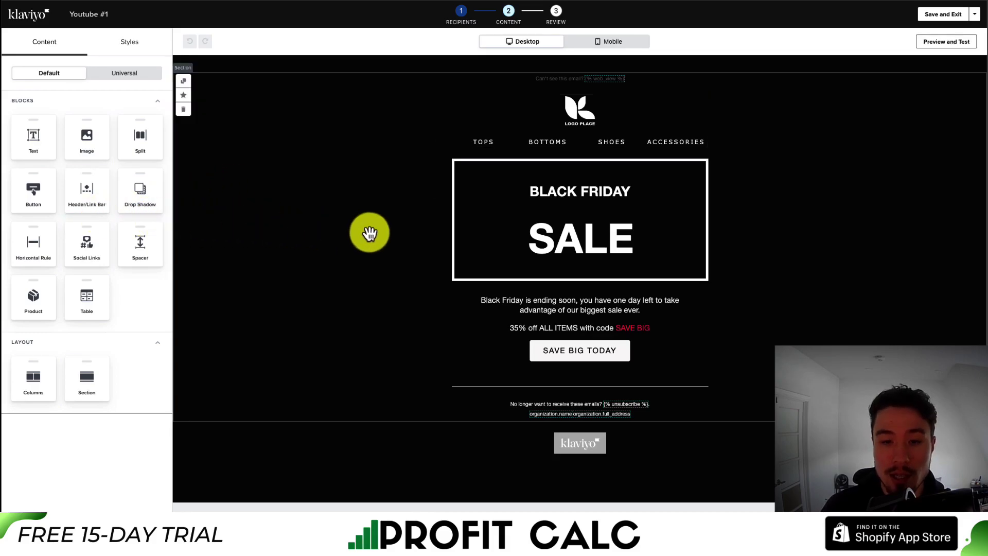
pyautogui.click(559, 246)
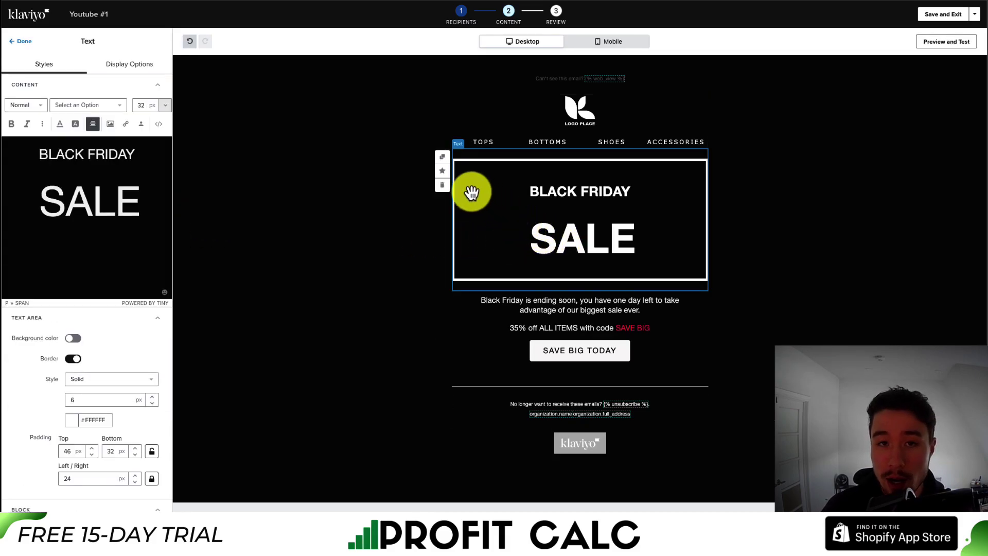
pyautogui.click(421, 136)
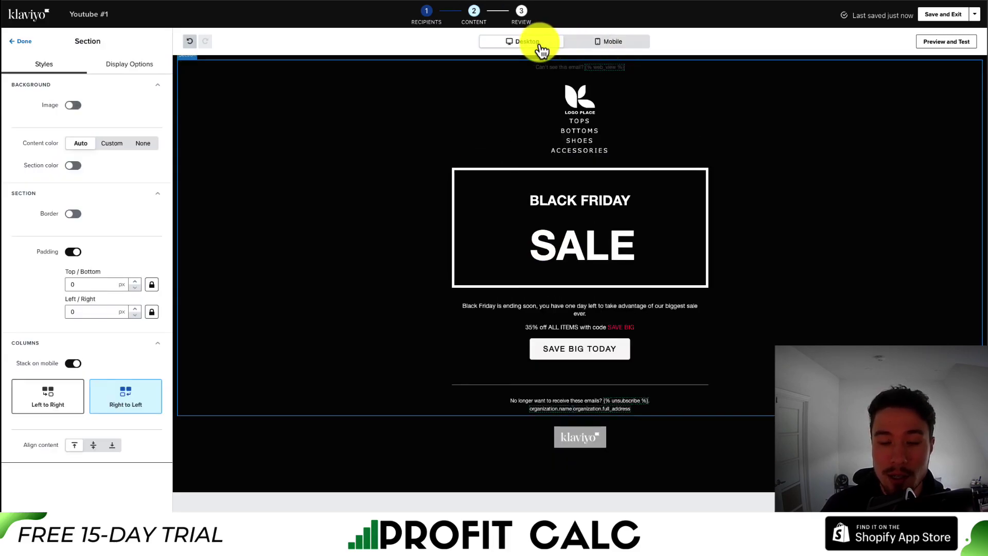
pyautogui.click(574, 43)
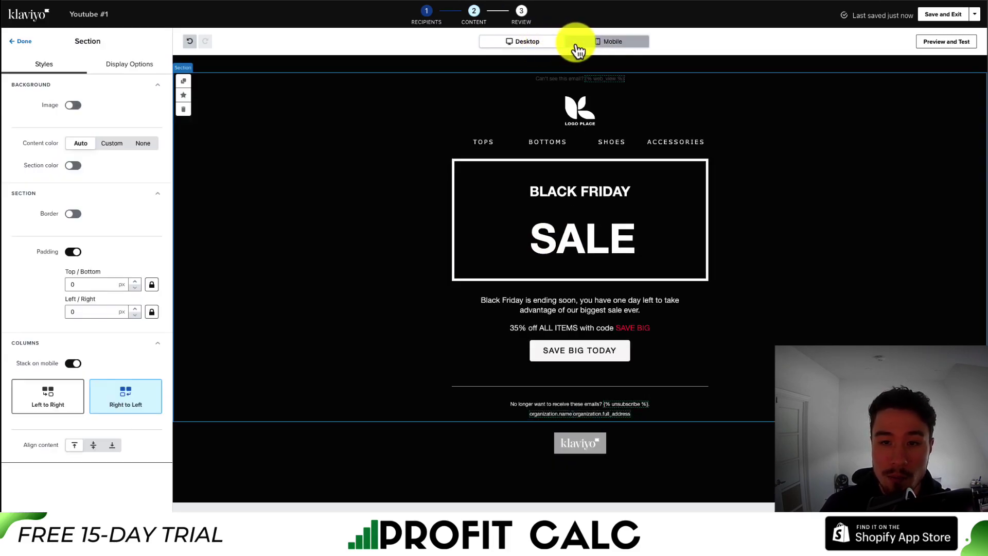
pyautogui.click(529, 41)
# Remove the logo image from the email's header link bar block.
pyautogui.click(557, 238)
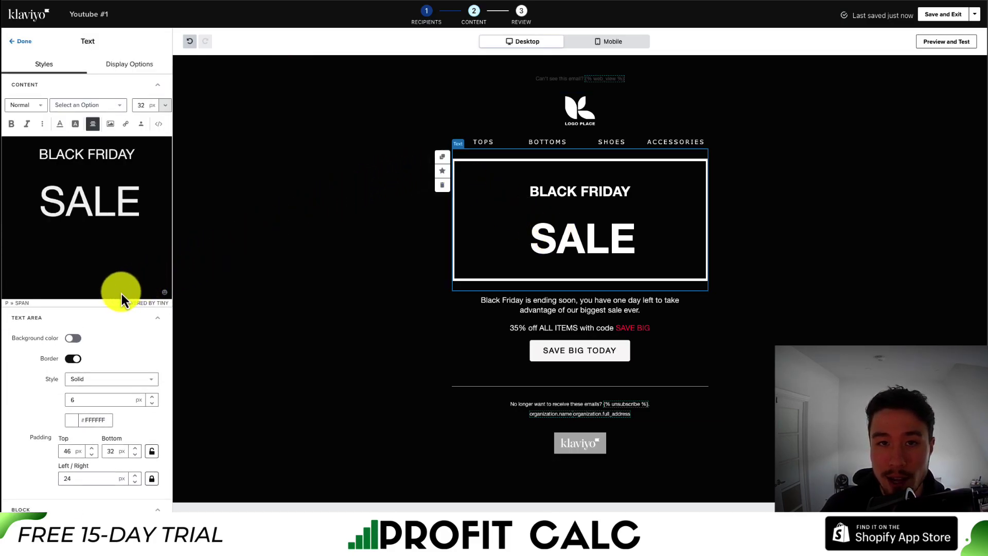
pyautogui.click(580, 110)
pyautogui.click(113, 173)
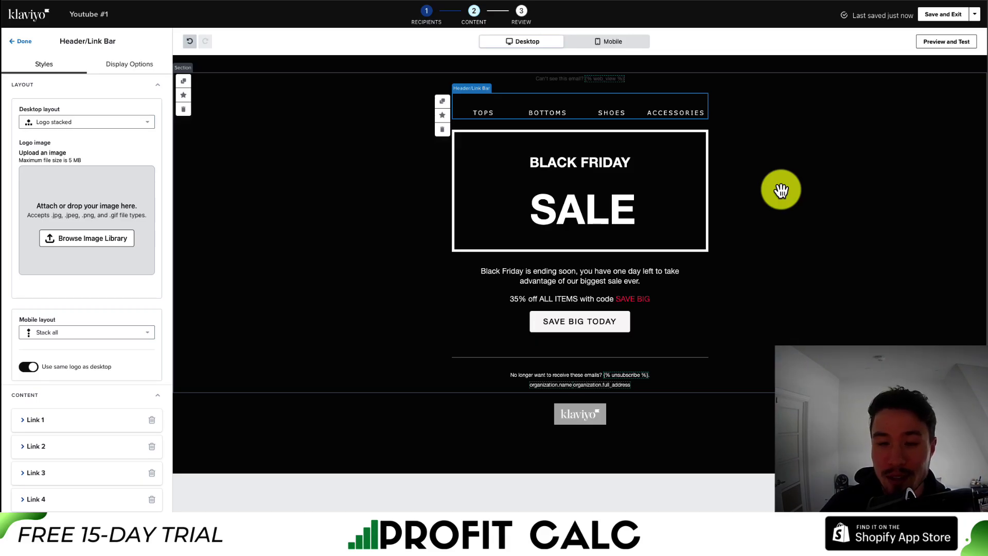
# Change the BLACK FRIDAY heading to ULTIMATE SPRING SALE.
pyautogui.click(580, 162)
pyautogui.moveTo(135, 154); pyautogui.dragTo(39, 149)
pyautogui.write('Spring')
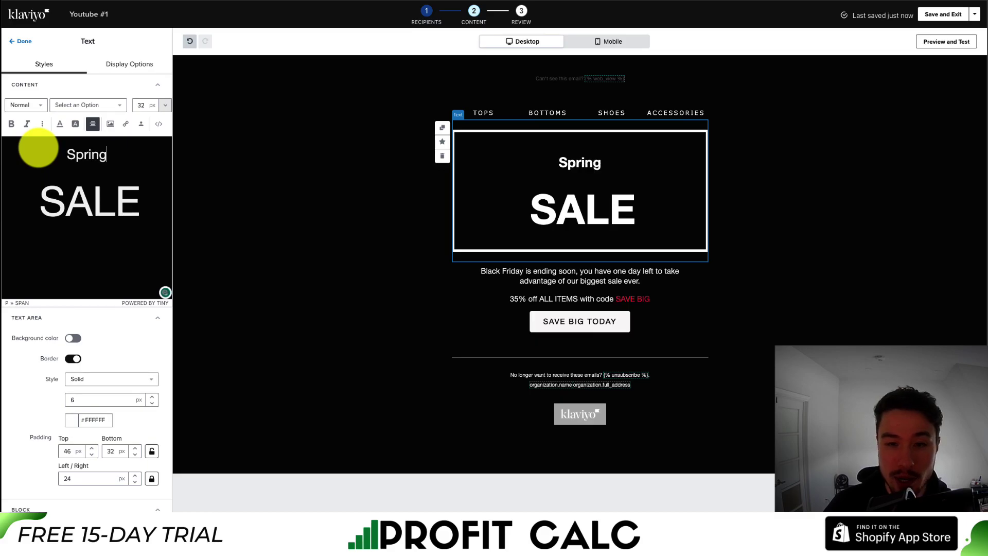
pyautogui.hotkey('ctrl', 'a')
pyautogui.write('ULTIMATE SPRING')
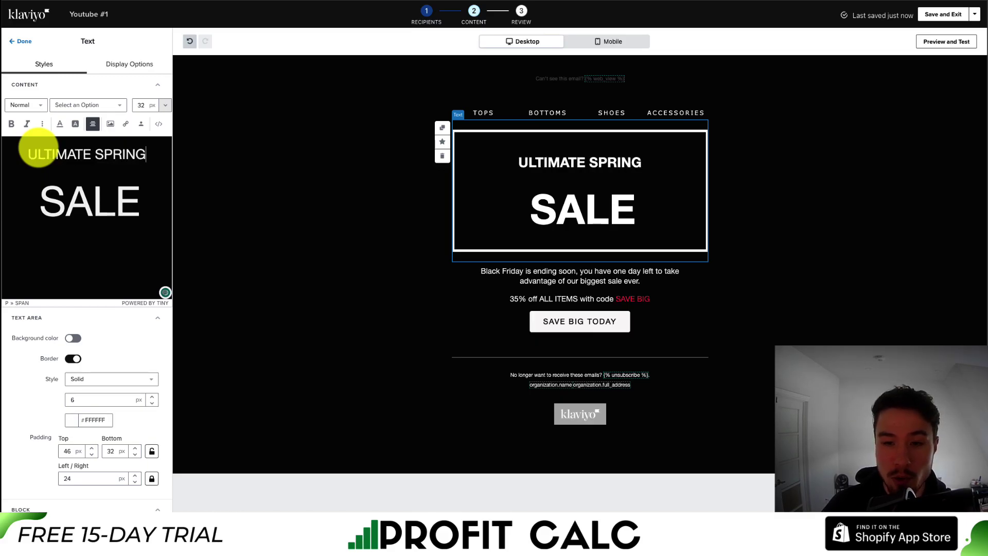
# Replace Black Friday with Spring so the body begins 'Spring is ending soon'.
pyautogui.click(774, 211)
pyautogui.click(580, 278)
pyautogui.write('Spring')
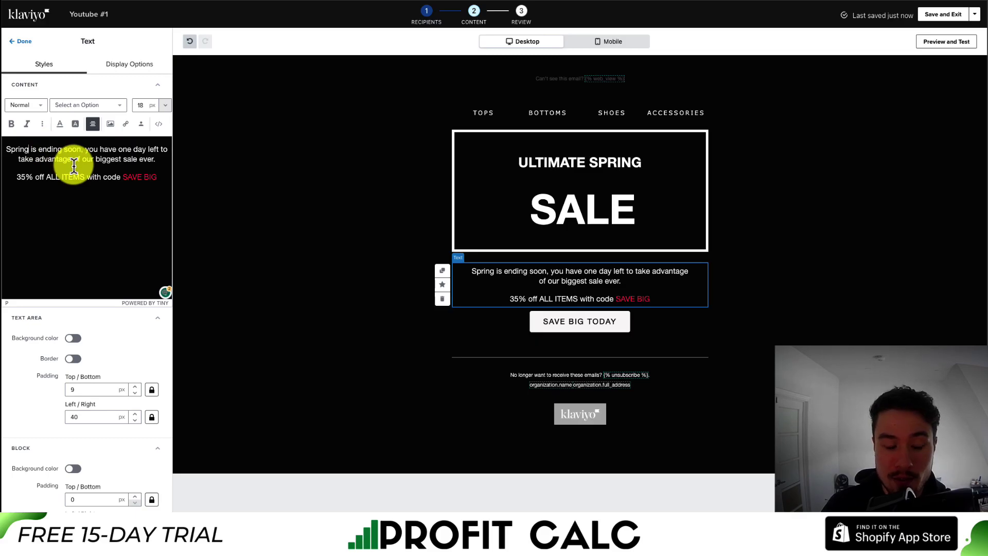
# Delete the navigation link bar and check the email in desktop layout.
pyautogui.click(463, 114)
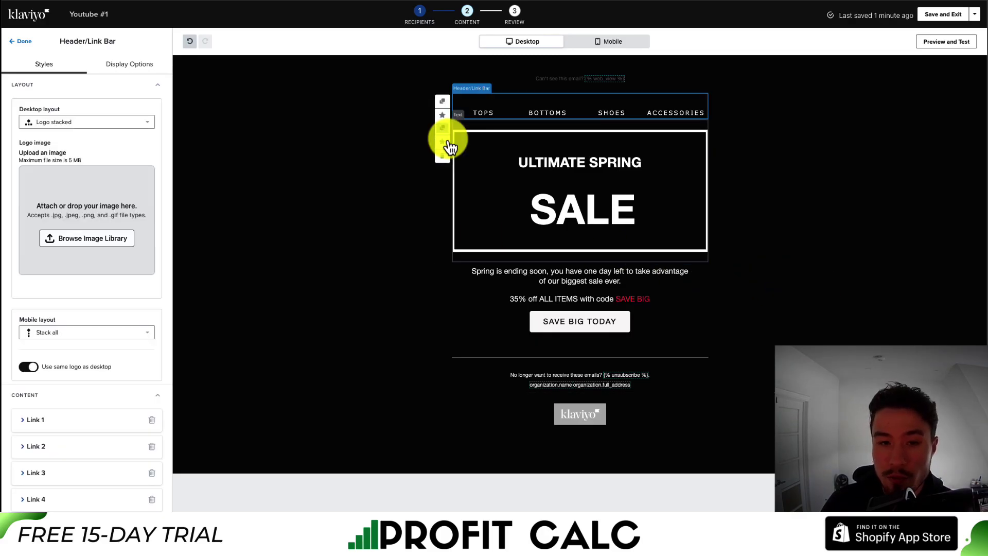
pyautogui.click(442, 129)
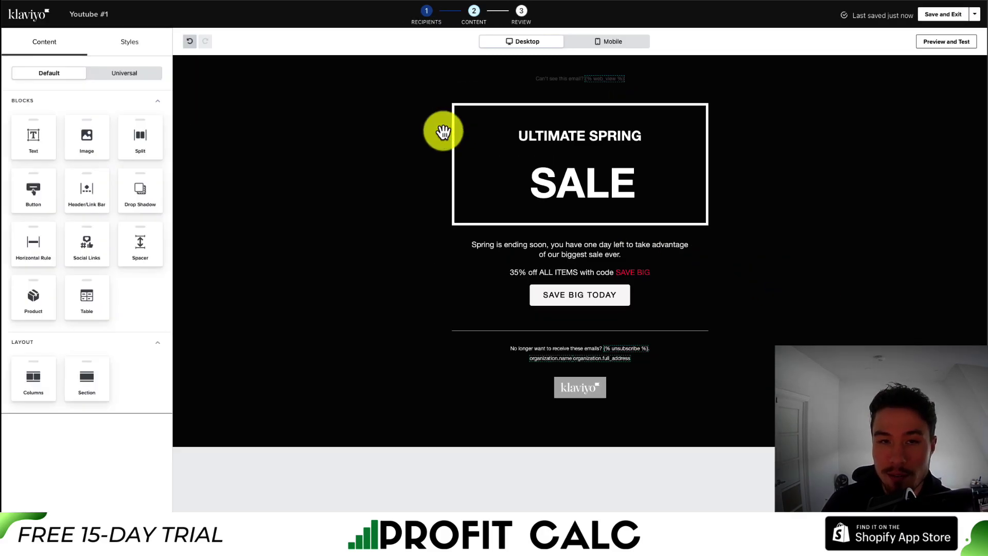
pyautogui.click(442, 132)
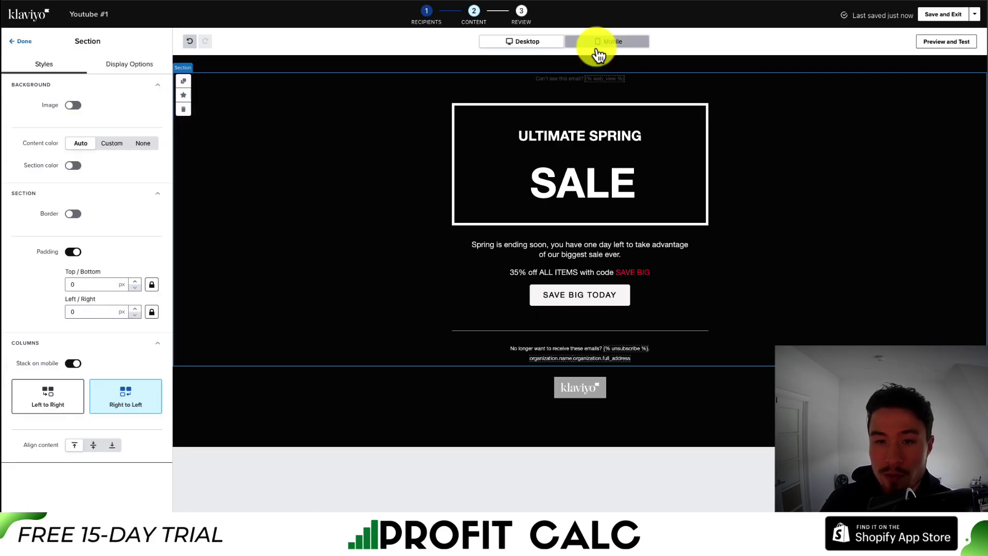
pyautogui.click(534, 43)
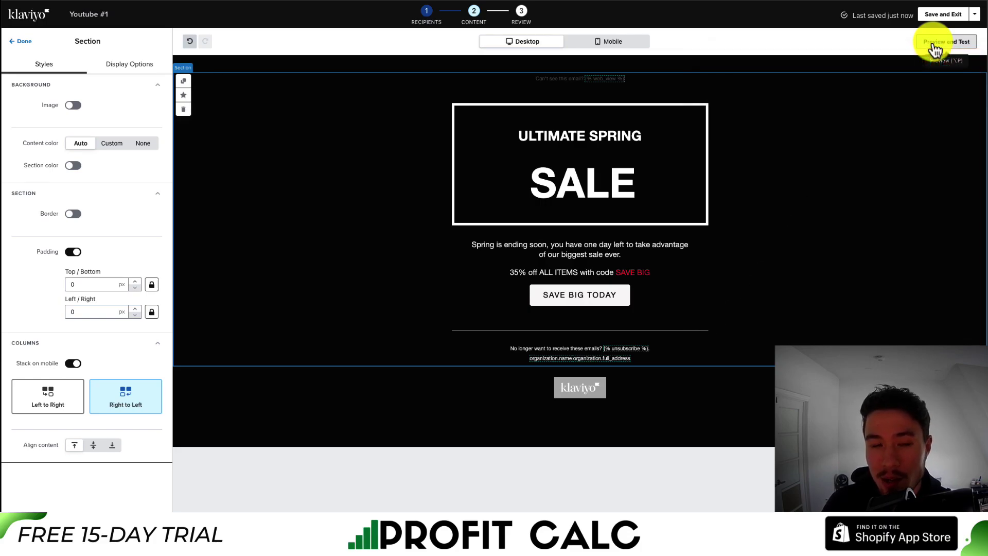
# Save the email, then review the Newsletter recipients, New Spring Sale subject line and tracking checks.
pyautogui.click(927, 14)
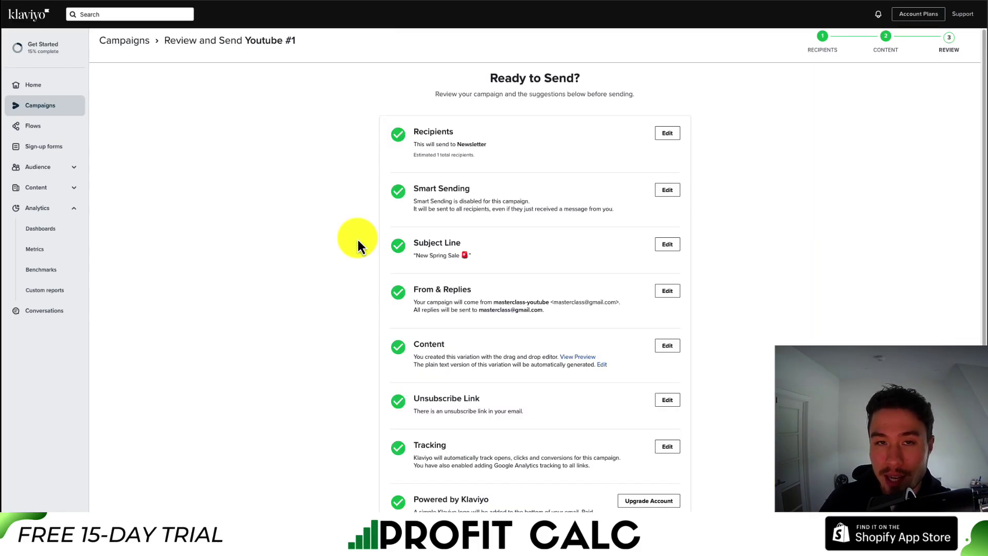
pyautogui.scroll(-1, 473, 287)
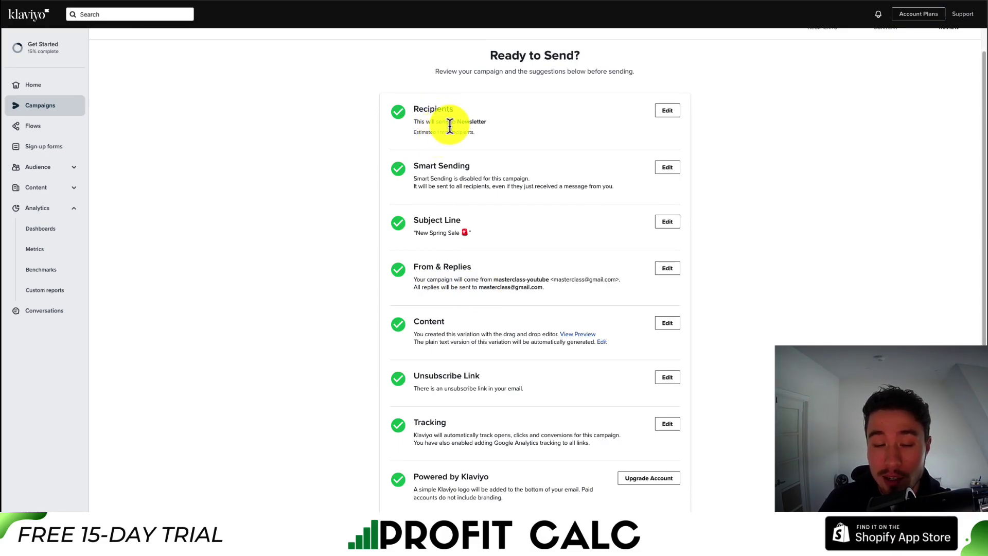
pyautogui.moveTo(451, 123); pyautogui.dragTo(484, 124)
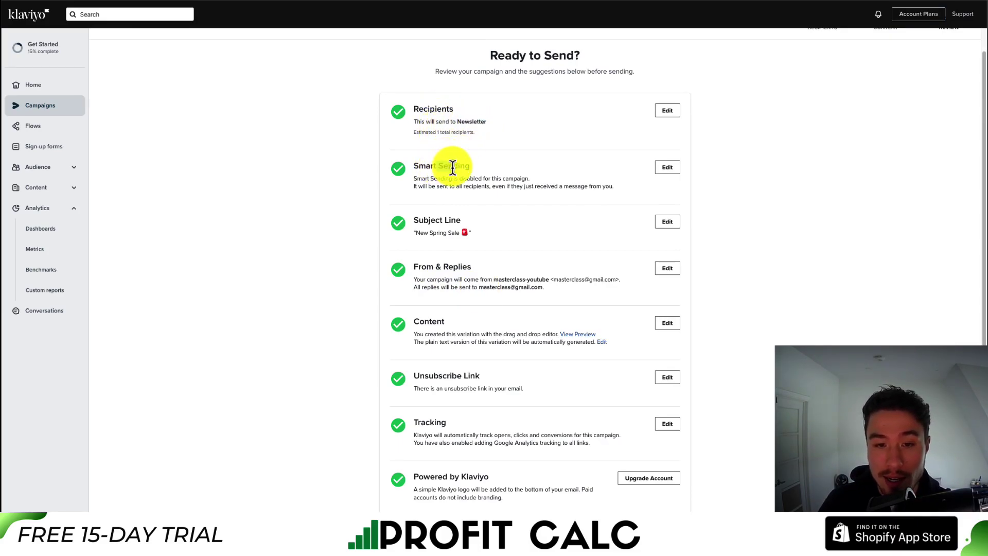
pyautogui.moveTo(414, 233); pyautogui.dragTo(458, 232)
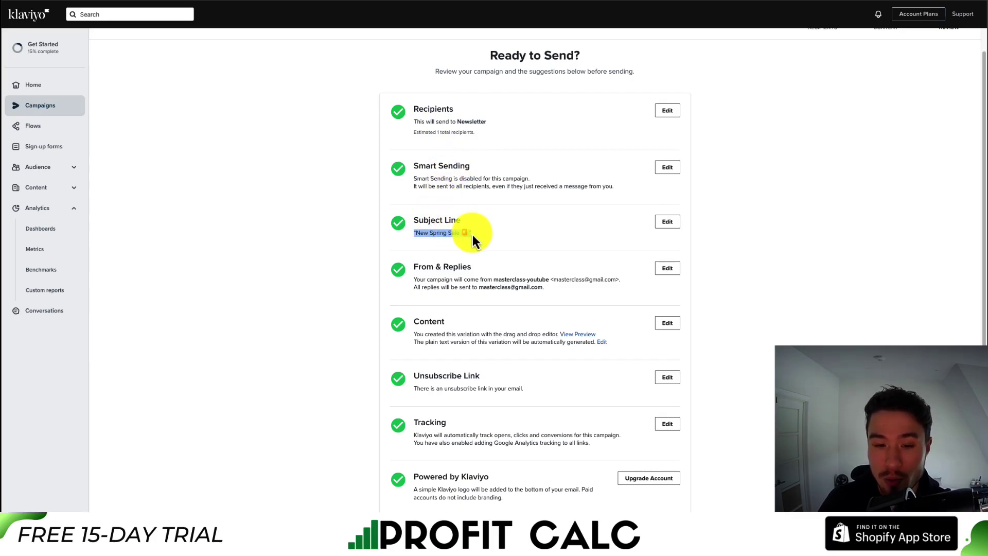
pyautogui.moveTo(433, 435); pyautogui.dragTo(478, 502)
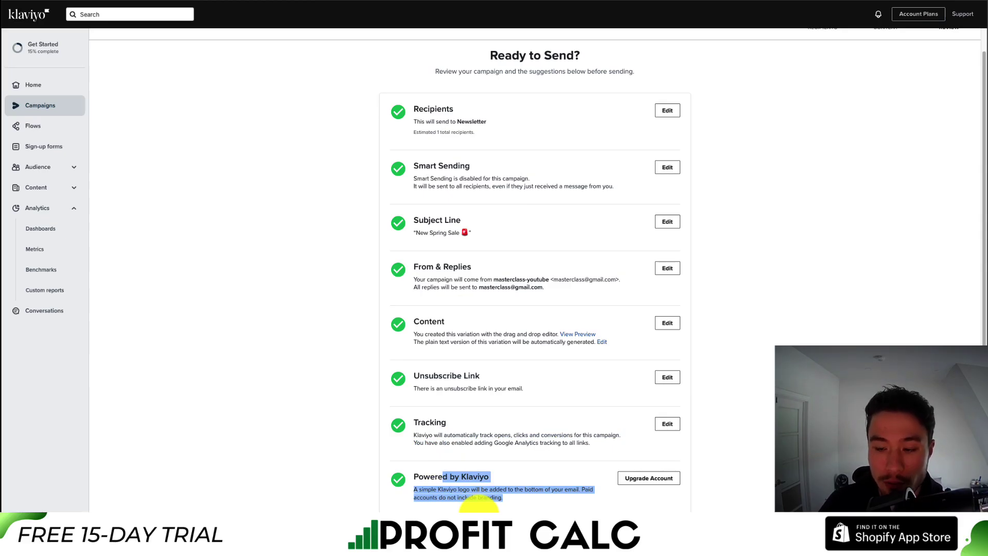
pyautogui.click(478, 501)
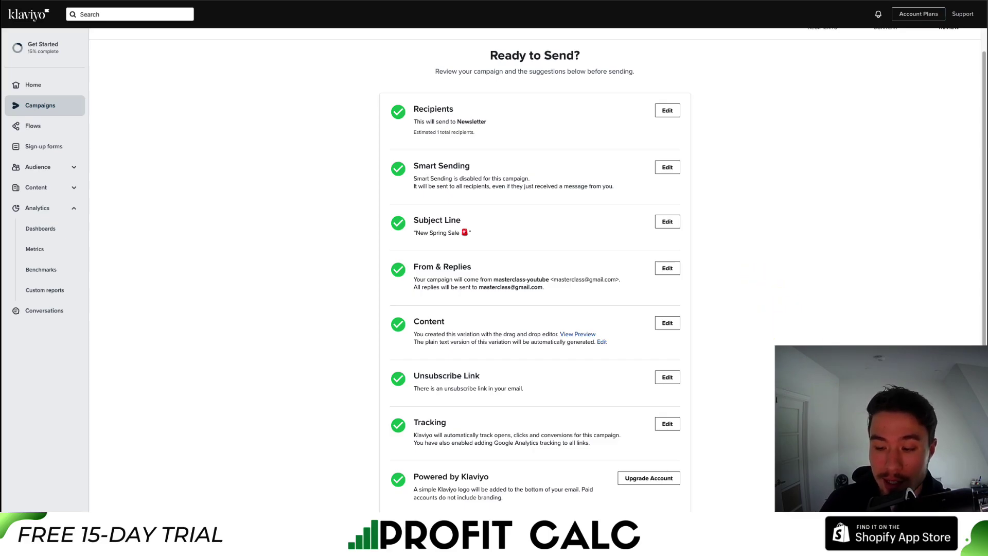
# Open the Schedule or Send dialog for the Youtube #1 campaign.
pyautogui.click(478, 238)
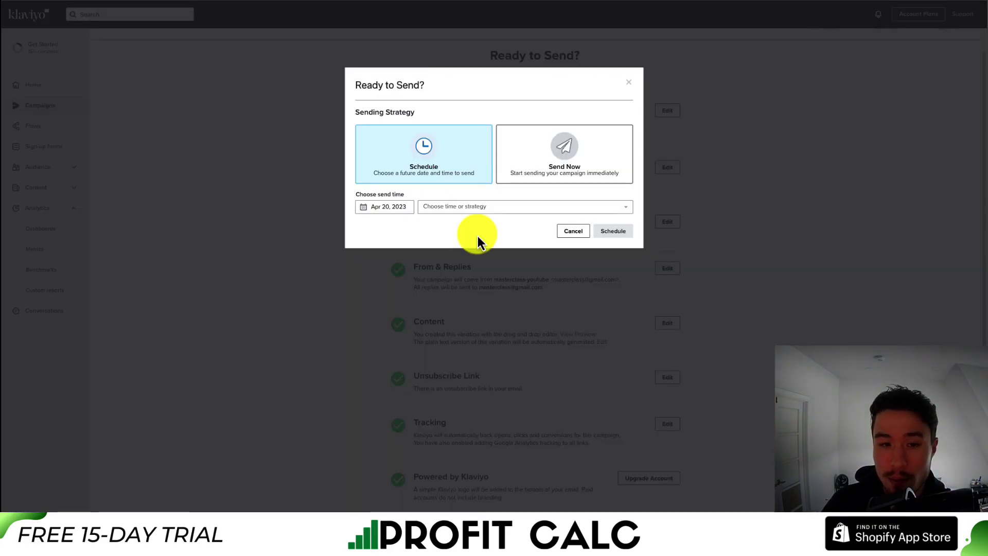